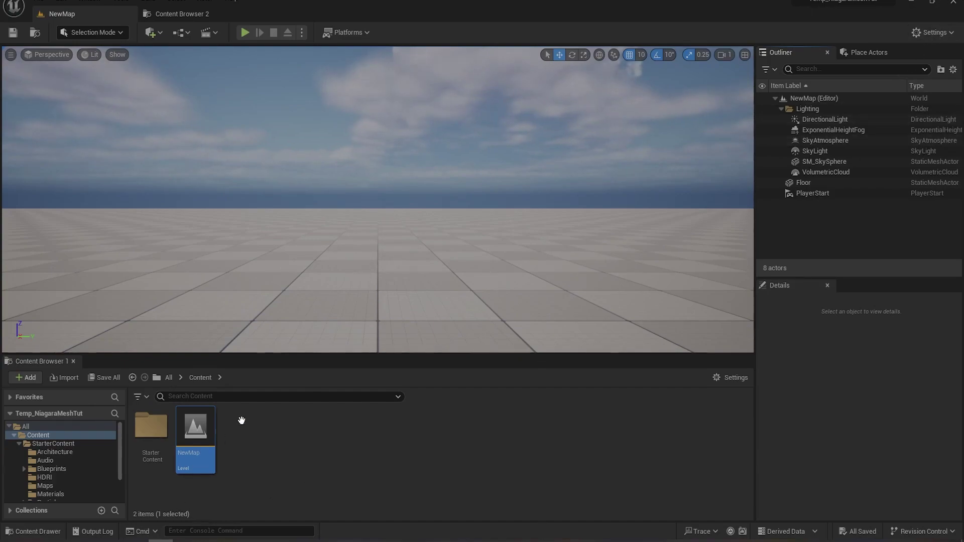
Build a Niagara system from the Upward Mesh Burst template, keep the name NewNiagaraSystem, and open it.
right_click(257, 429)
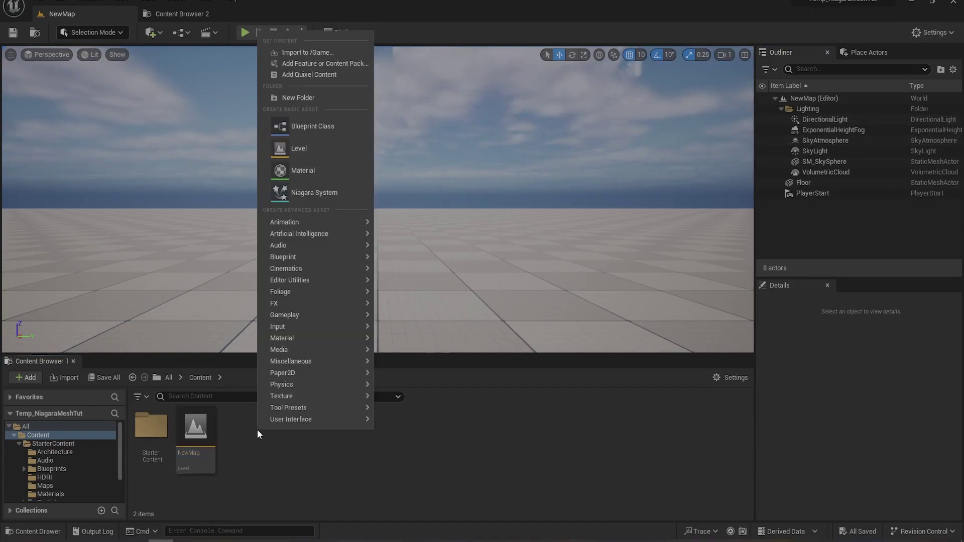
click(306, 194)
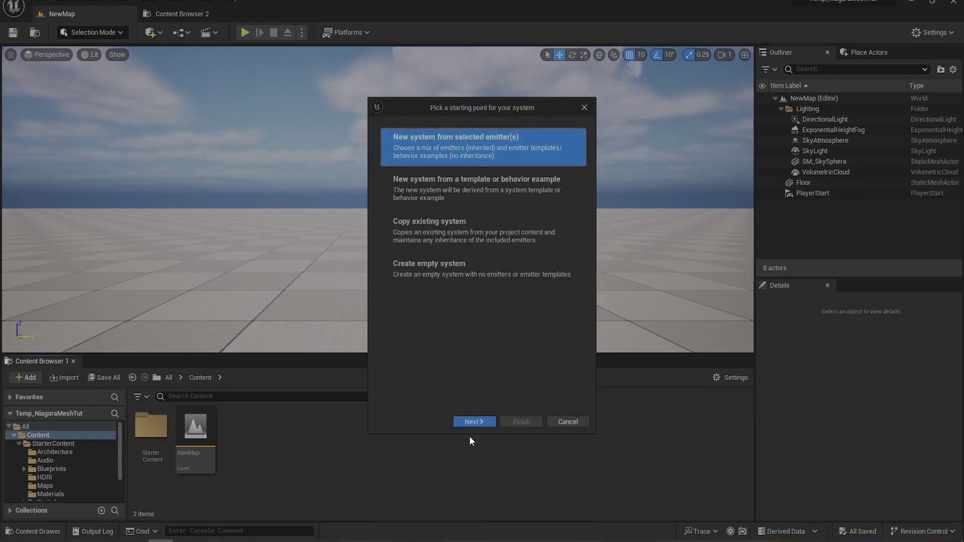
click(462, 421)
scroll(456, 343, down, 8)
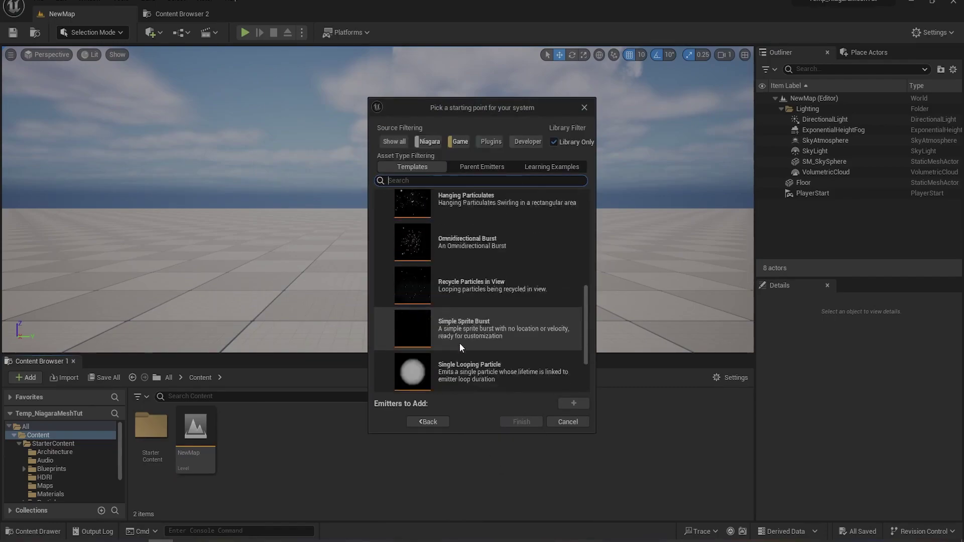
click(462, 357)
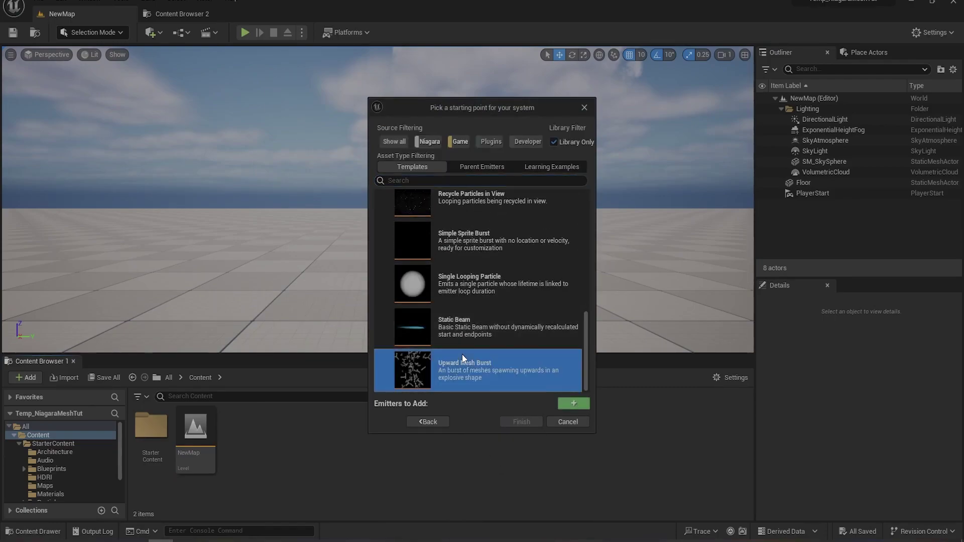
click(574, 403)
click(523, 423)
key(Return)
double_click(240, 427)
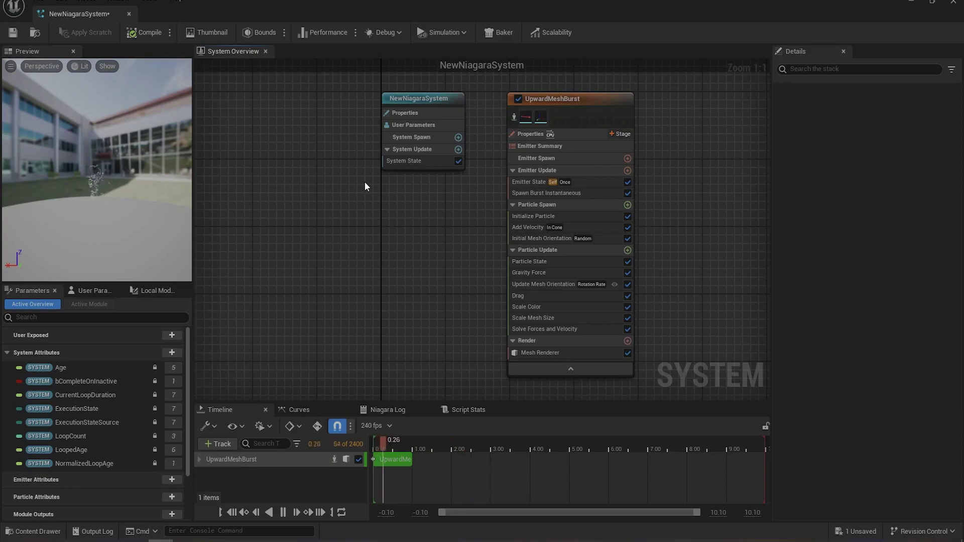
Show the empty User Parameters panel from the Window menu beside the system overview.
click(92, 290)
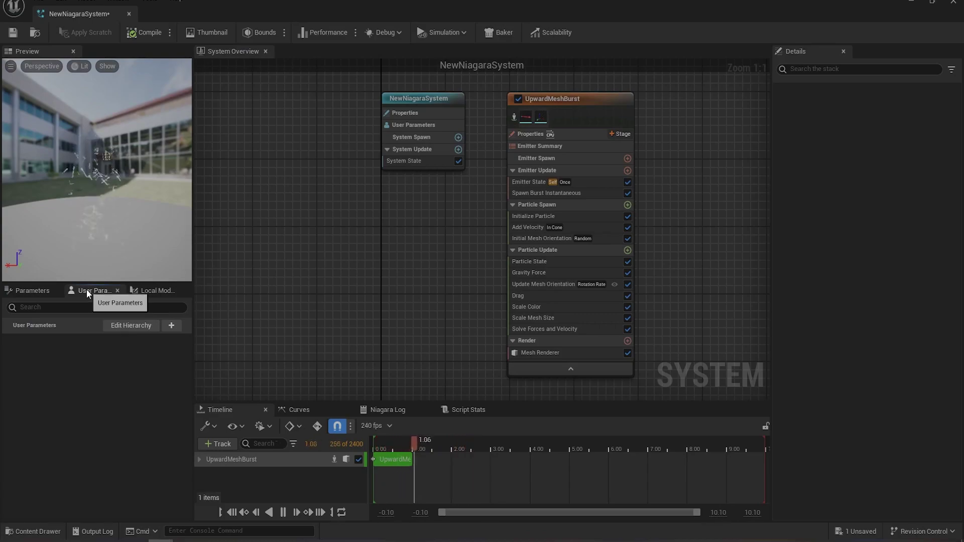
click(118, 2)
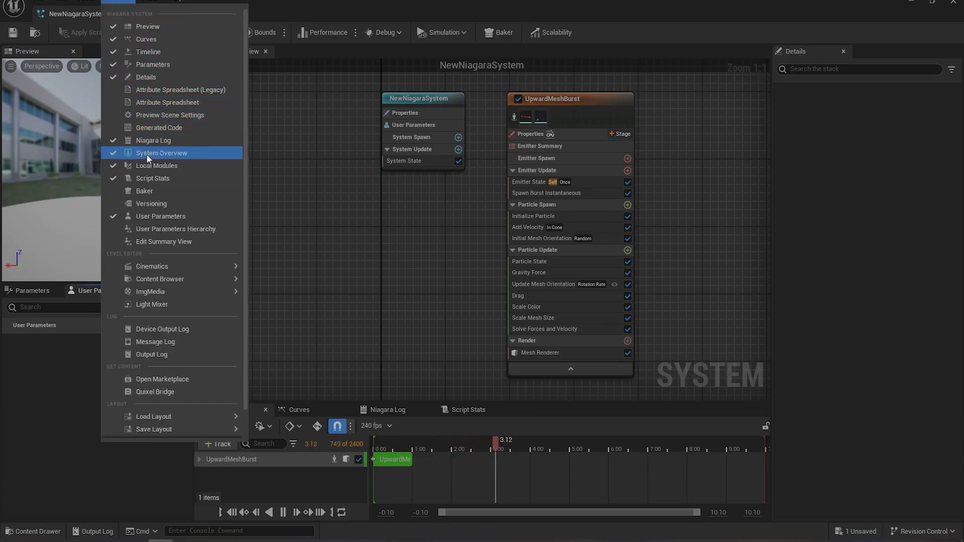
click(153, 216)
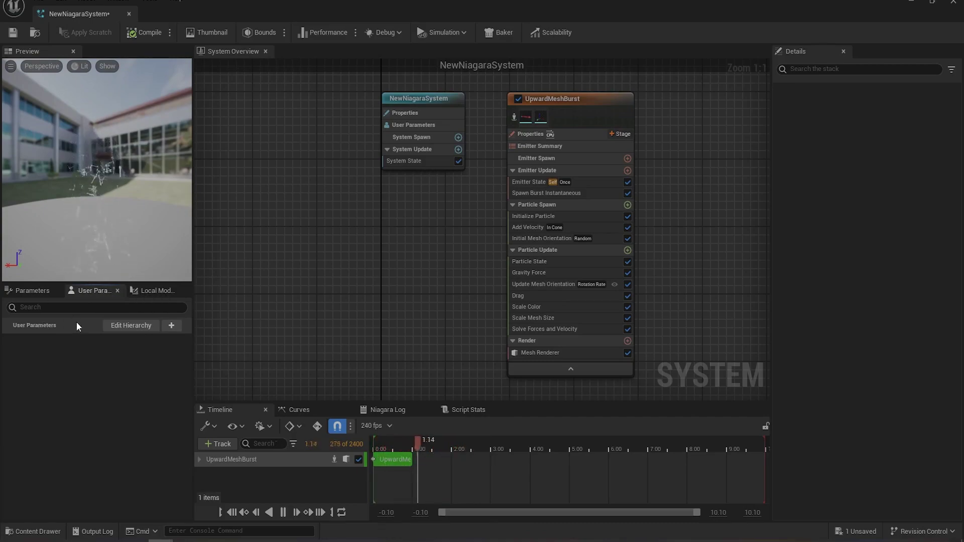
Add a Static Mesh object user parameter and rename it to Mesh.
click(171, 325)
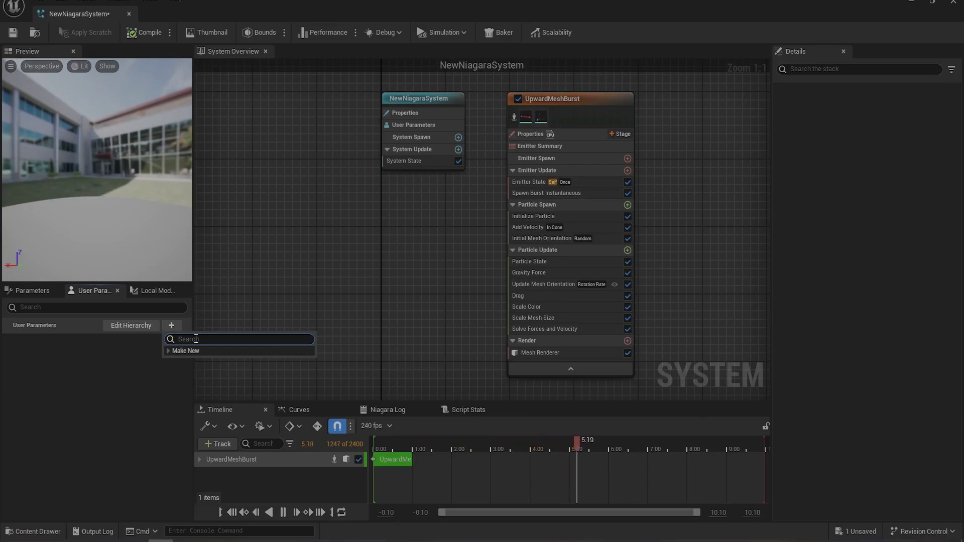
text(sta)
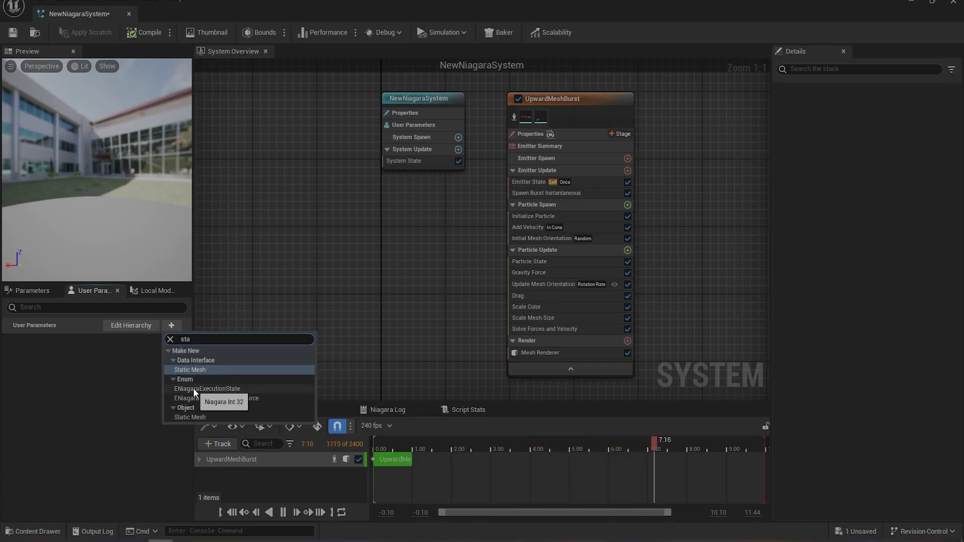
click(191, 416)
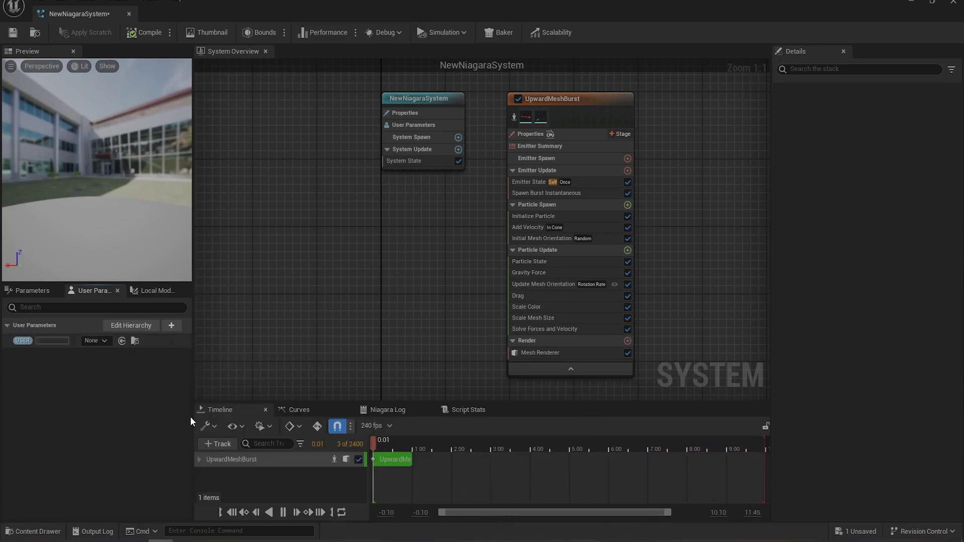
key(BackSpace)
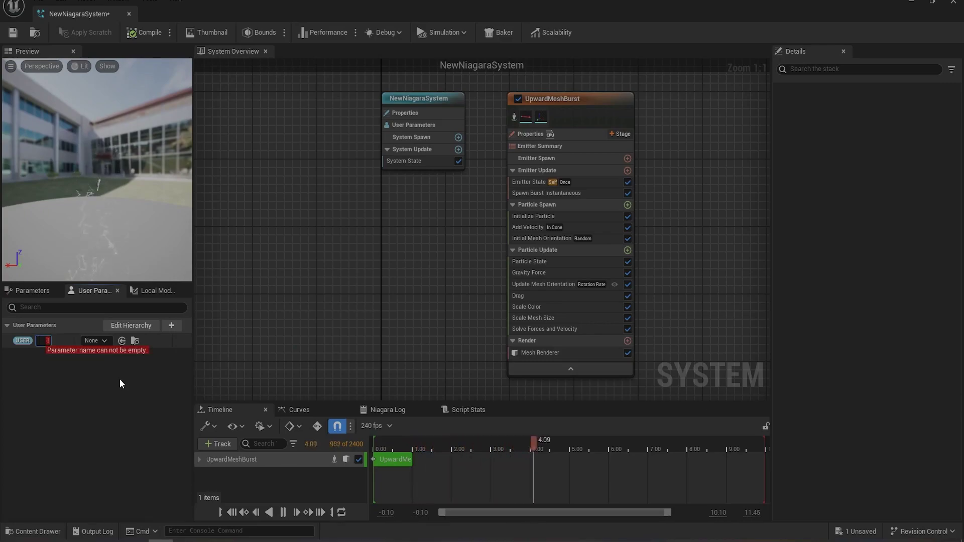
text(Mesh)
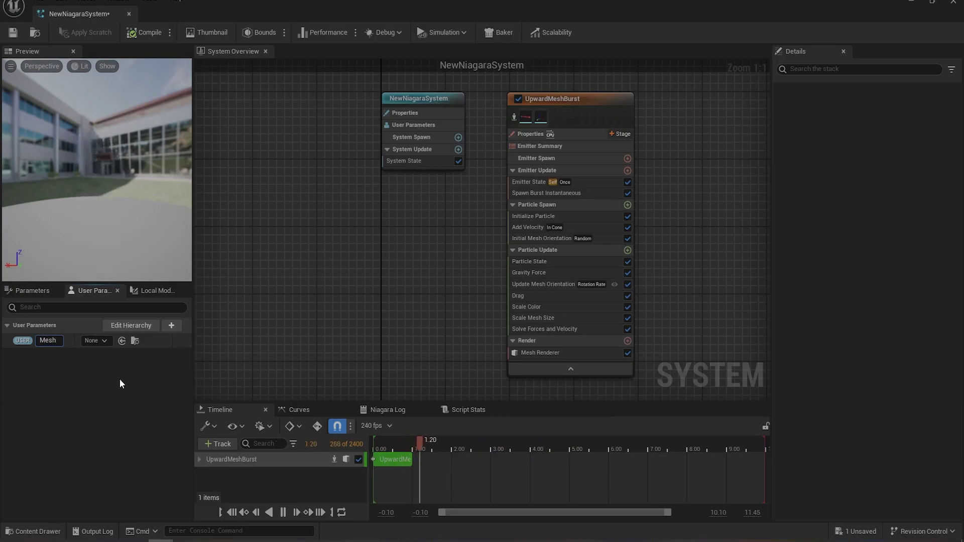
key(Return)
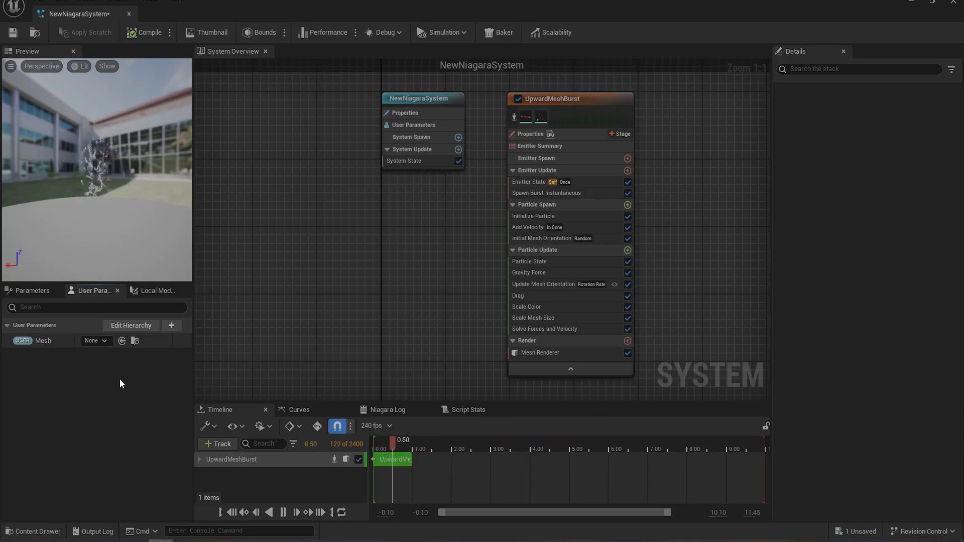
Assign the Cube static mesh to the Mesh parameter and save the Niagara system.
click(97, 344)
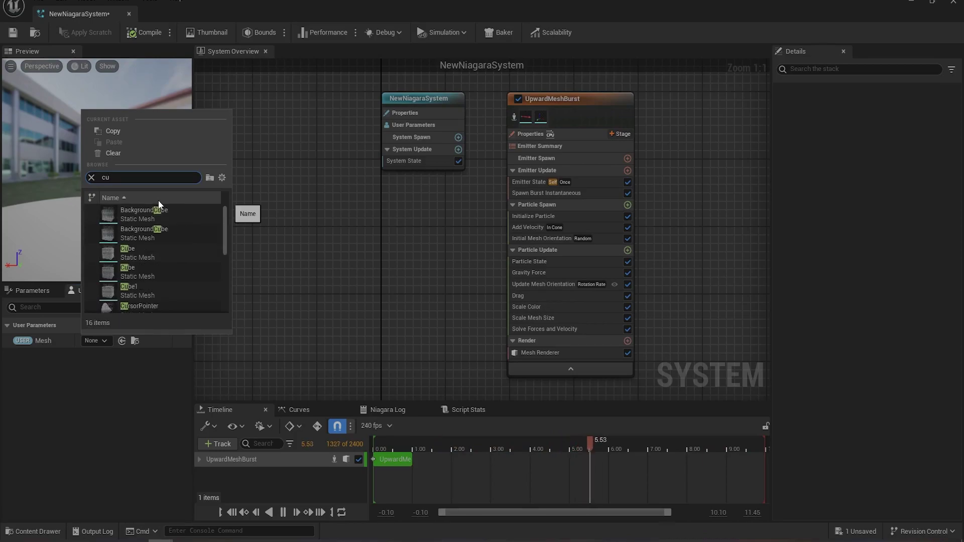
text(cub)
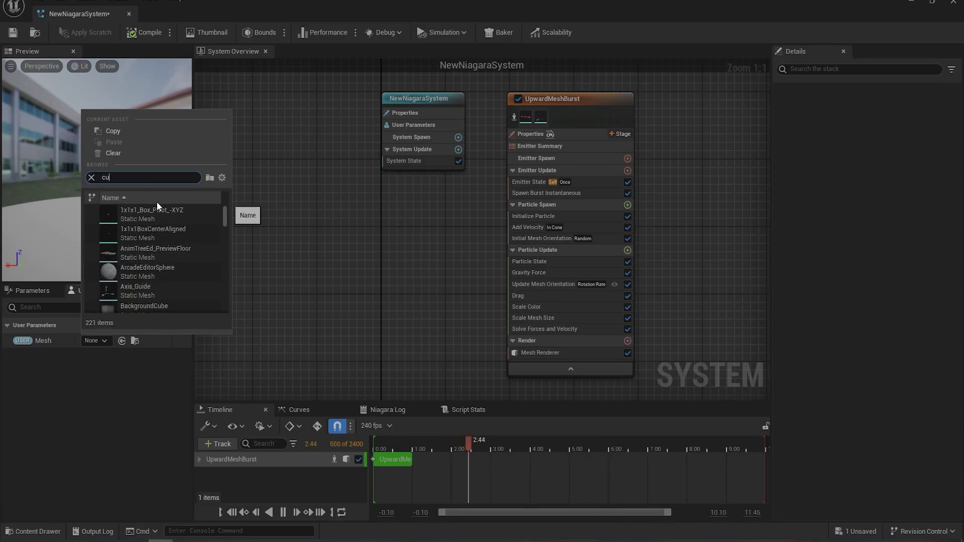
text(e)
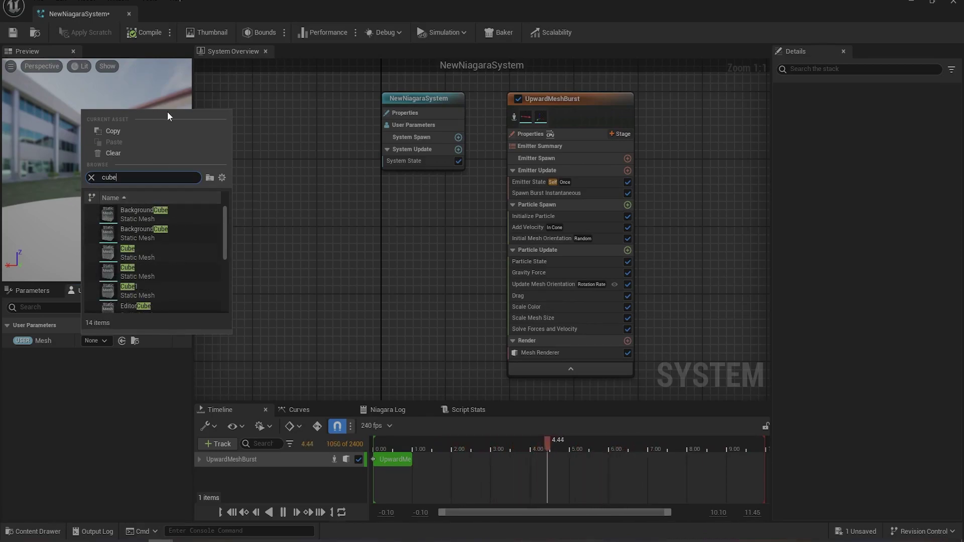
click(154, 250)
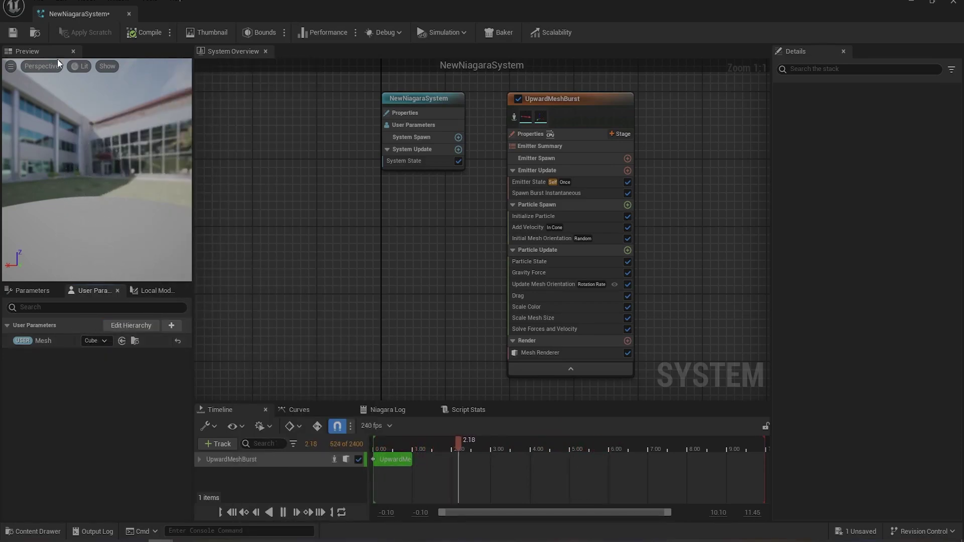
click(17, 35)
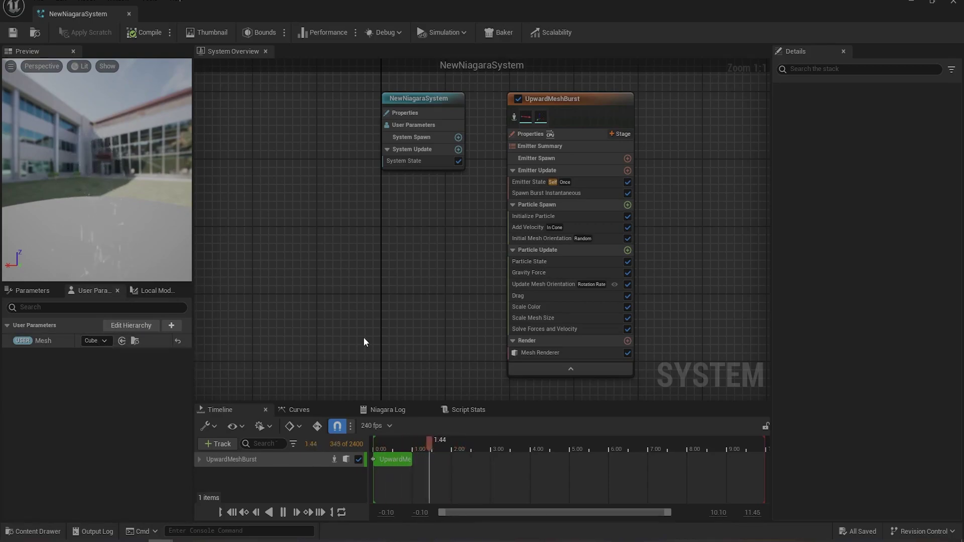
Select UpwardMeshBurst's Mesh Renderer and expand the Meshes Index [0] entry in Details.
click(583, 98)
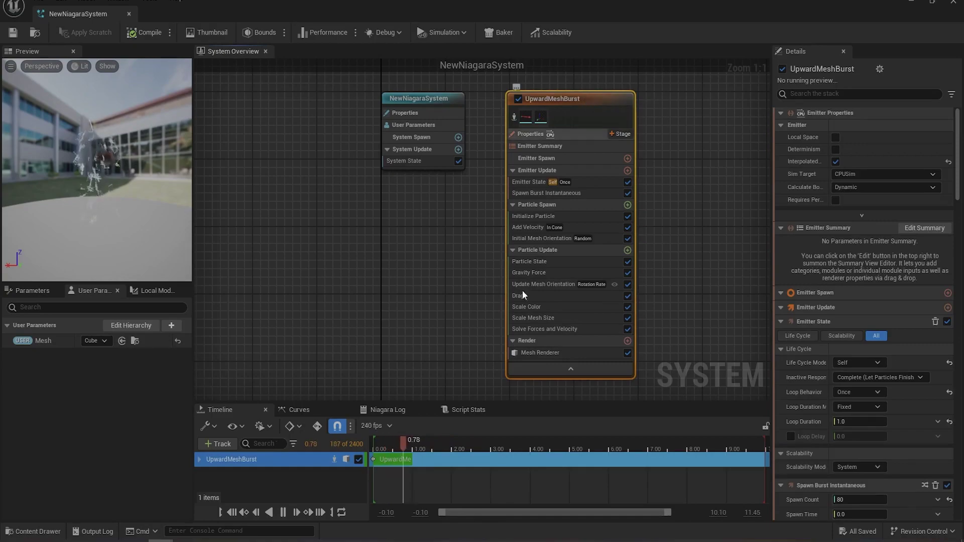
click(527, 352)
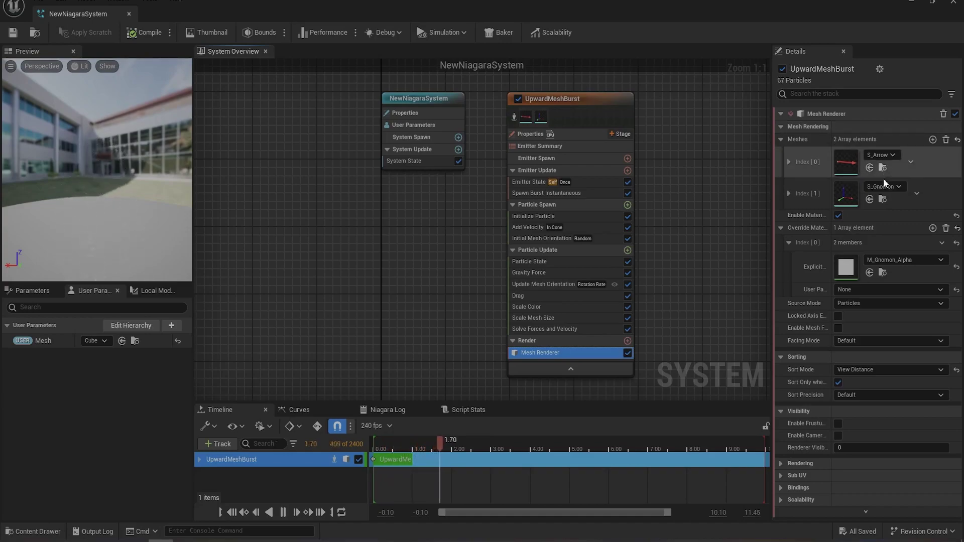
click(790, 161)
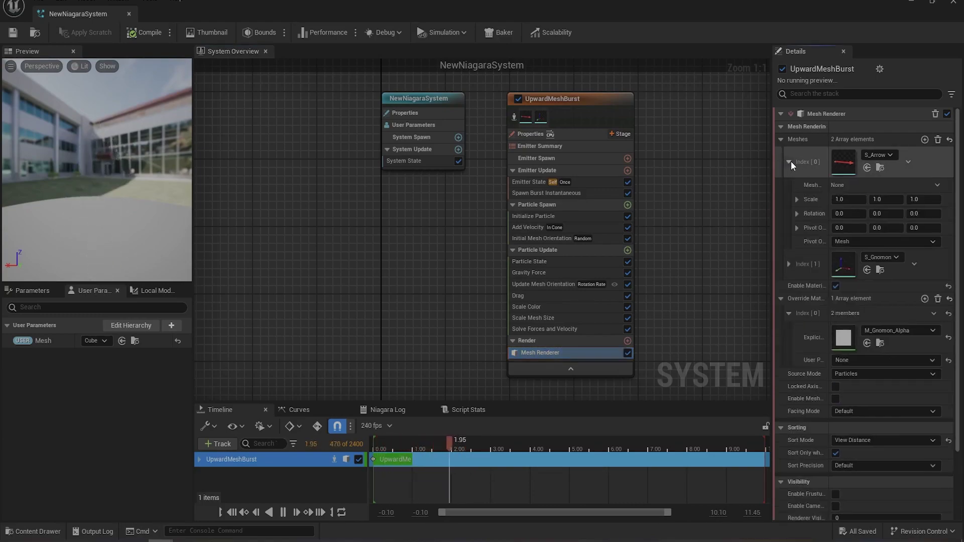
click(789, 161)
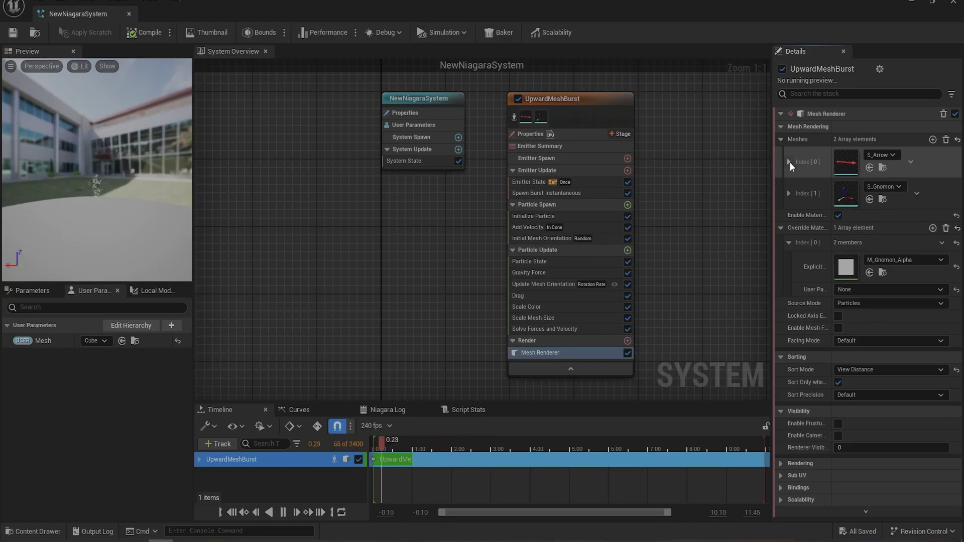
click(789, 162)
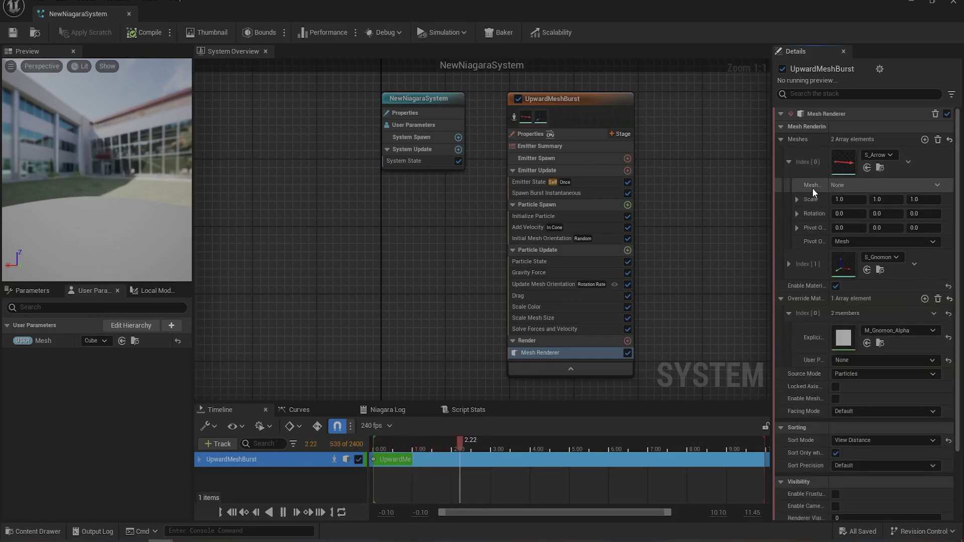
Bind the first mesh entry to the Mesh user parameter, save, and dock the editor beside the level.
drag(771, 201, 665, 200)
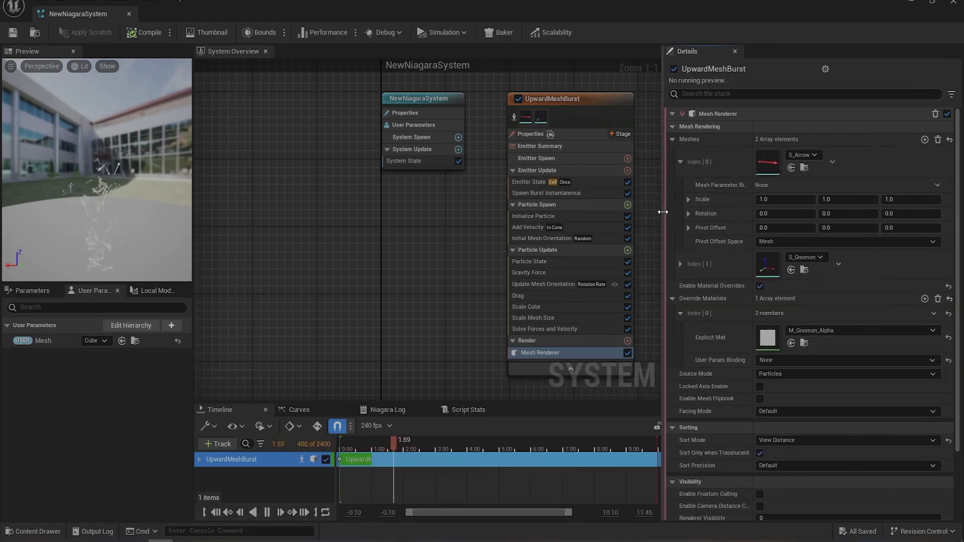
scroll(720, 188, down, 1)
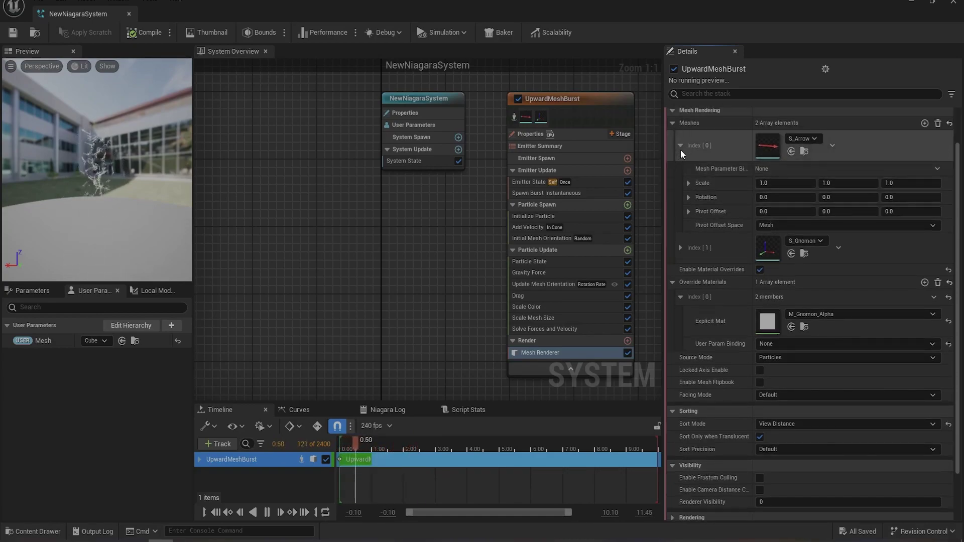
mouse_move(709, 170)
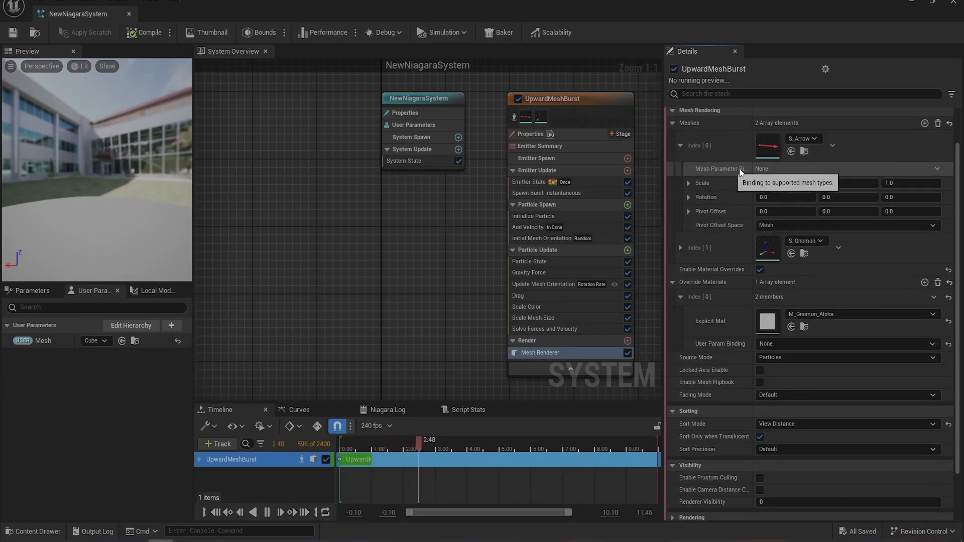
click(933, 169)
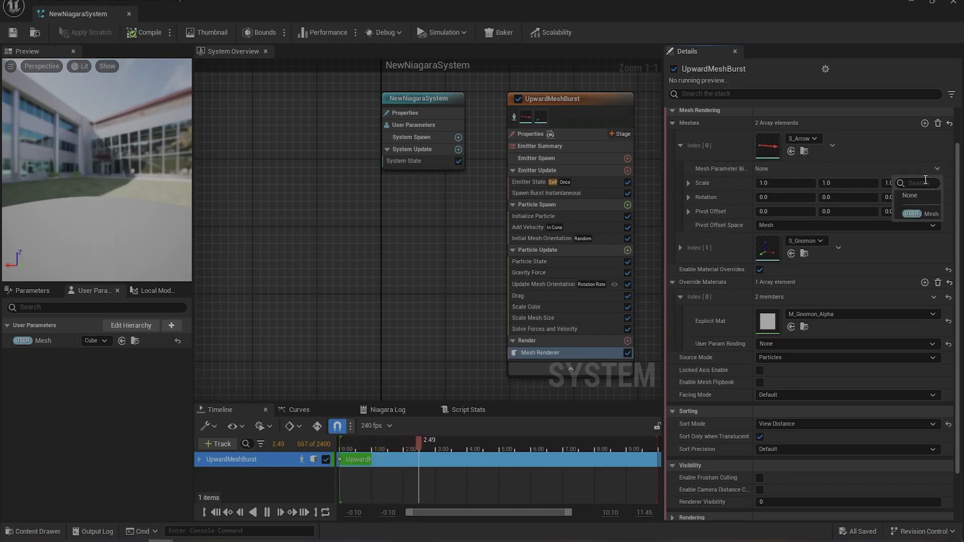
click(926, 212)
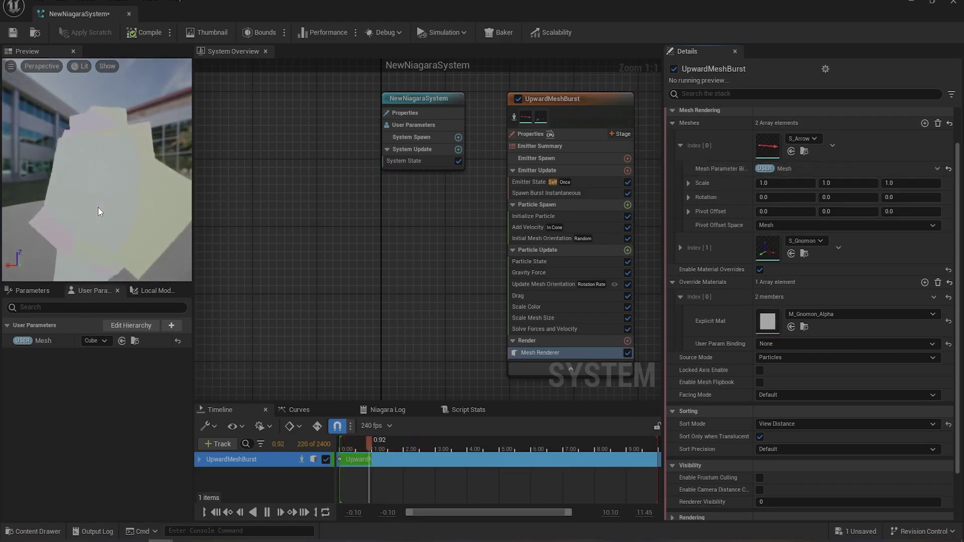
click(10, 33)
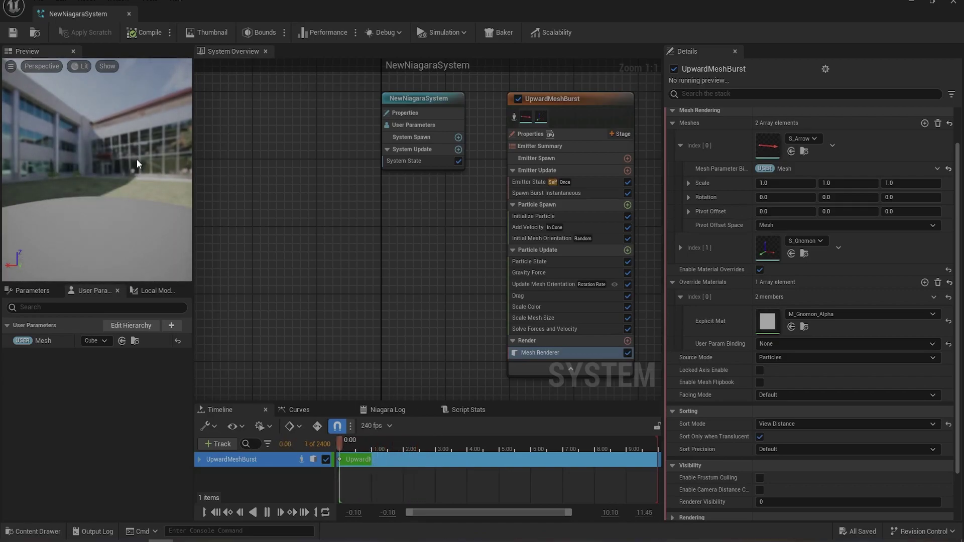
drag(82, 11, 266, 18)
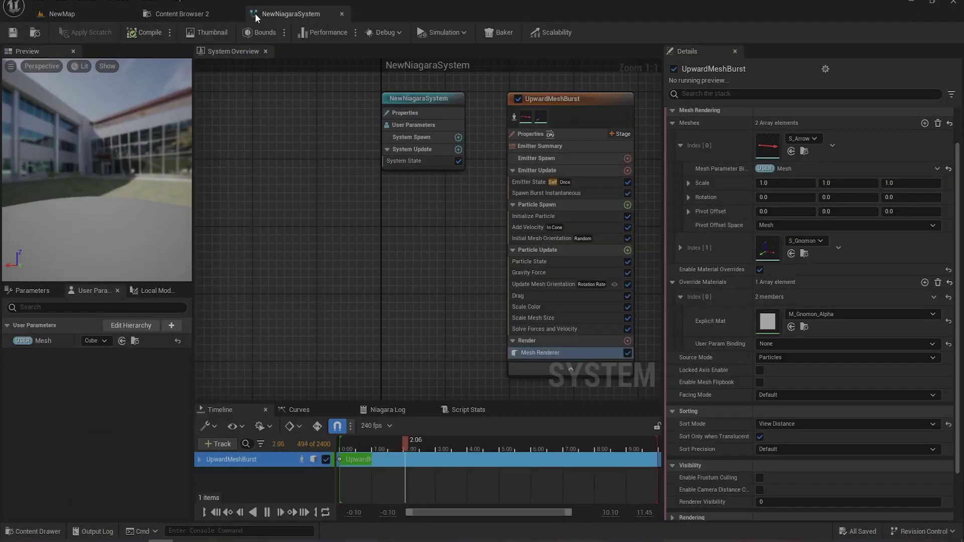
Drop NewNiagaraSystem into the NewMap viewport, frame it, and test it in a Play session.
click(73, 17)
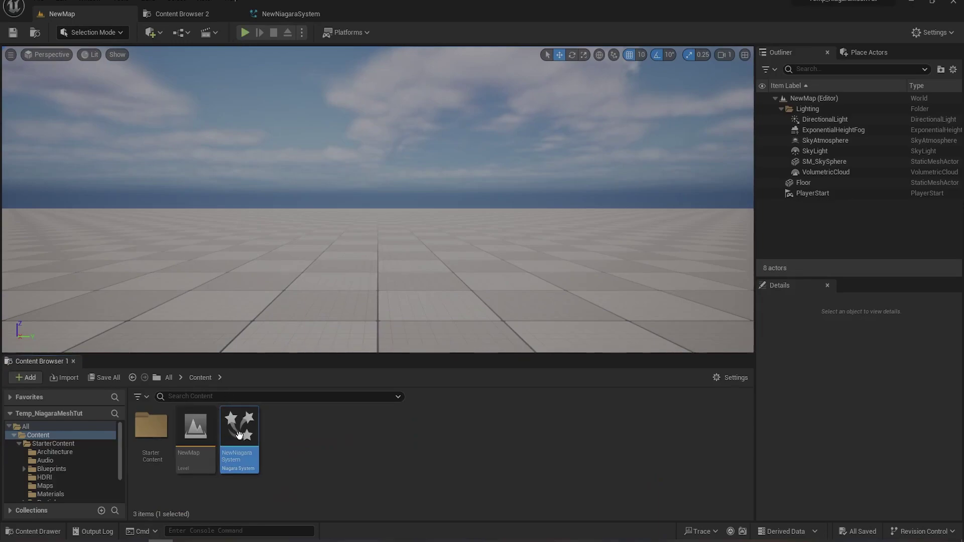
drag(239, 427, 342, 292)
key(f)
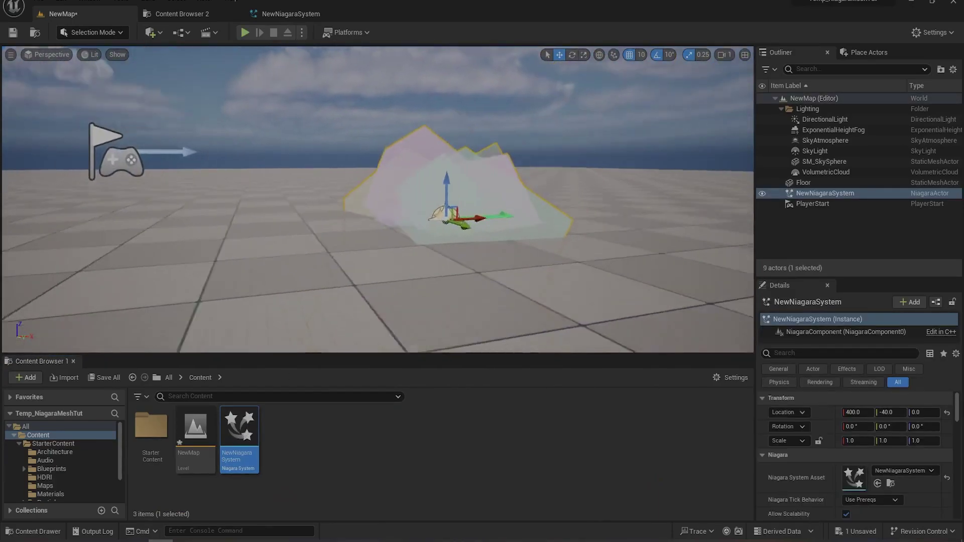
right_drag(276, 80, 320, 113)
click(245, 32)
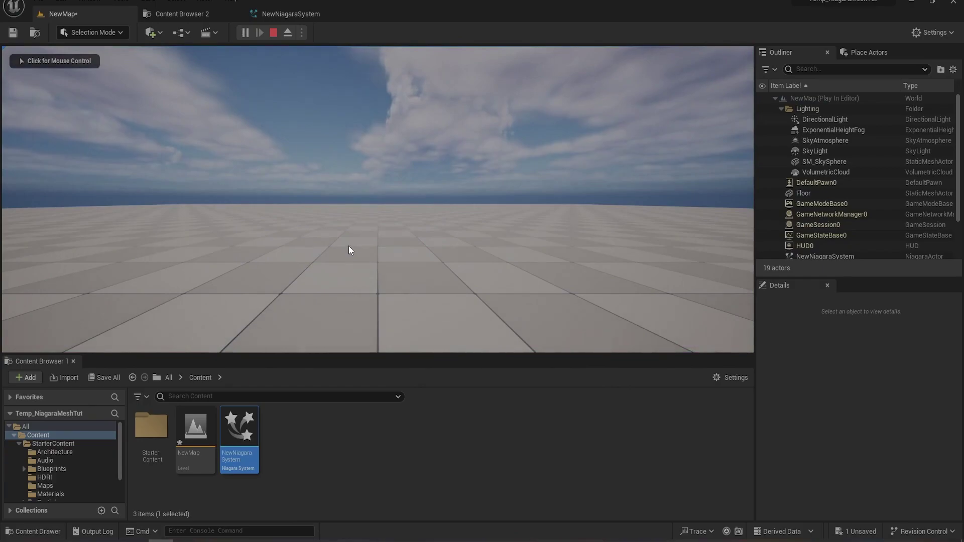
key(Escape)
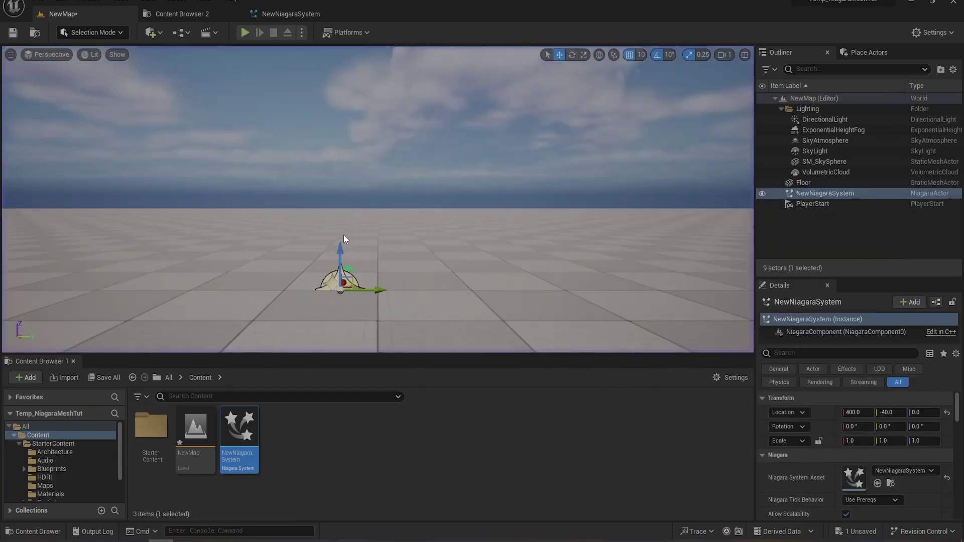
Open NewMap's Level Blueprint and dock its tab beside the level tab.
click(185, 36)
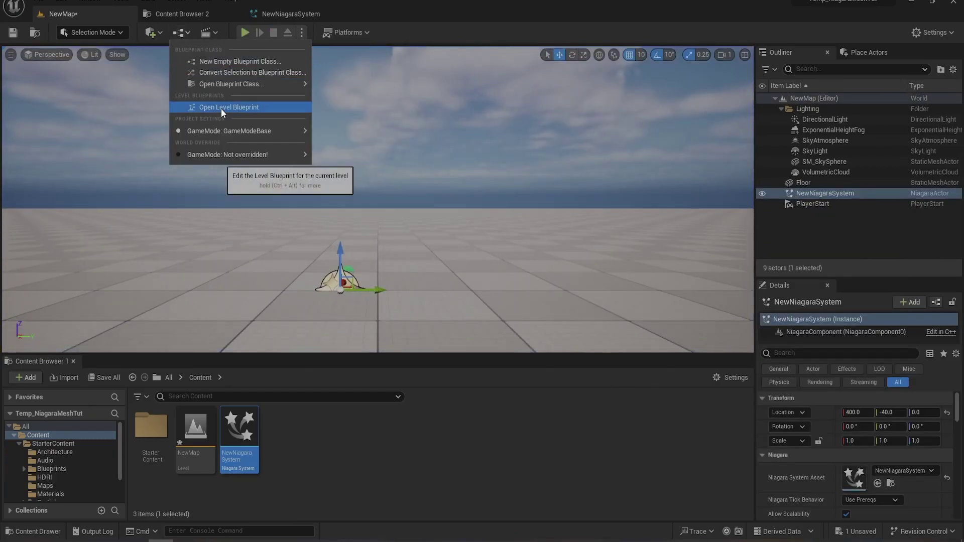
click(221, 108)
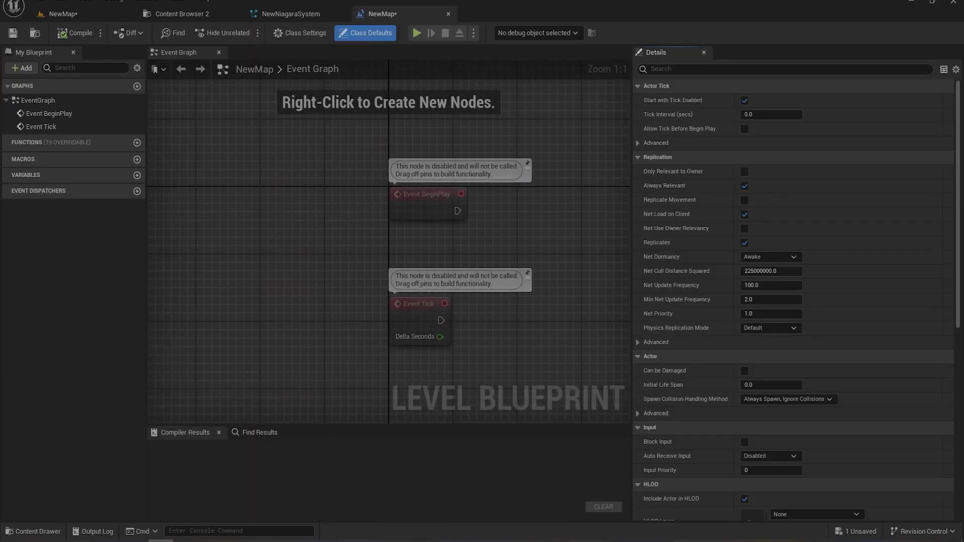
right_drag(377, 229, 312, 197)
drag(421, 17, 212, 20)
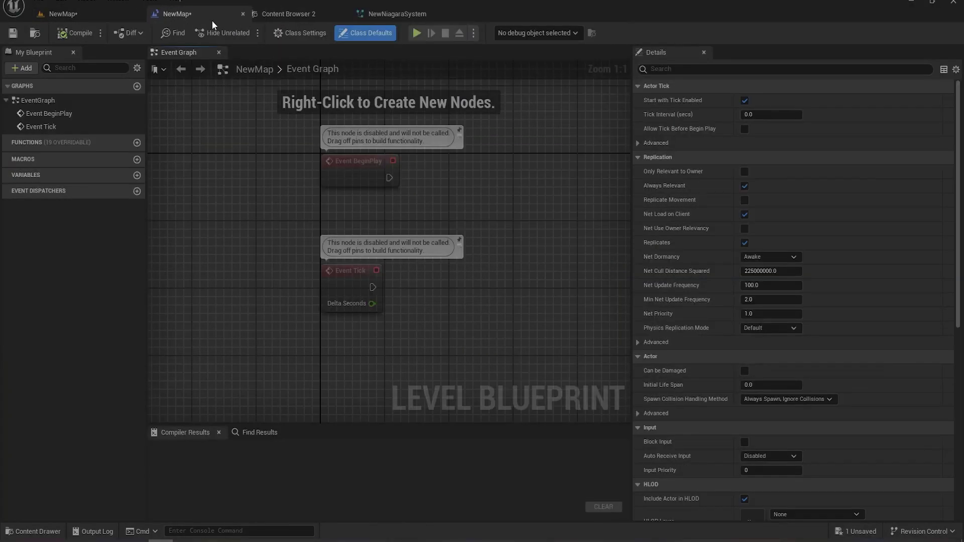
Select the NewNiagaraSystem actor in the level, then return to the event graph.
click(86, 16)
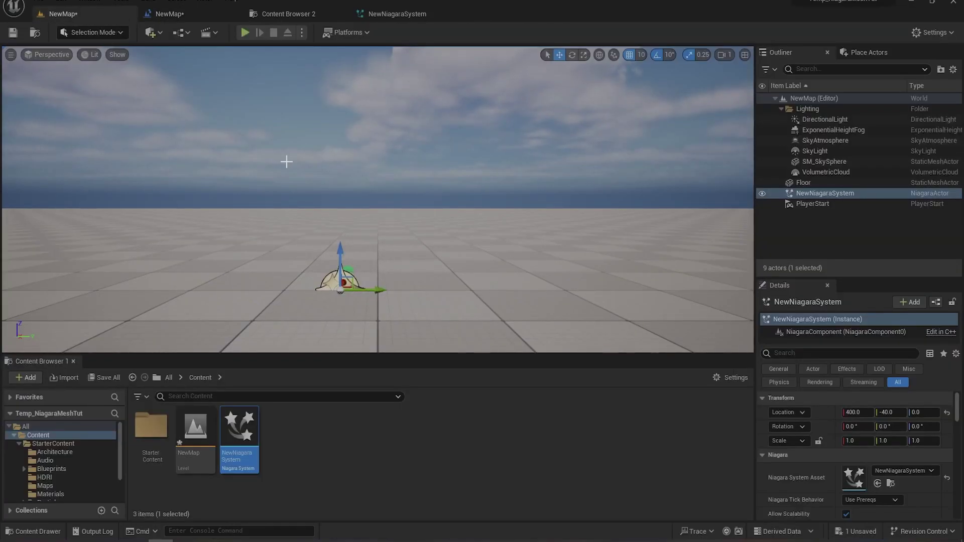
click(812, 192)
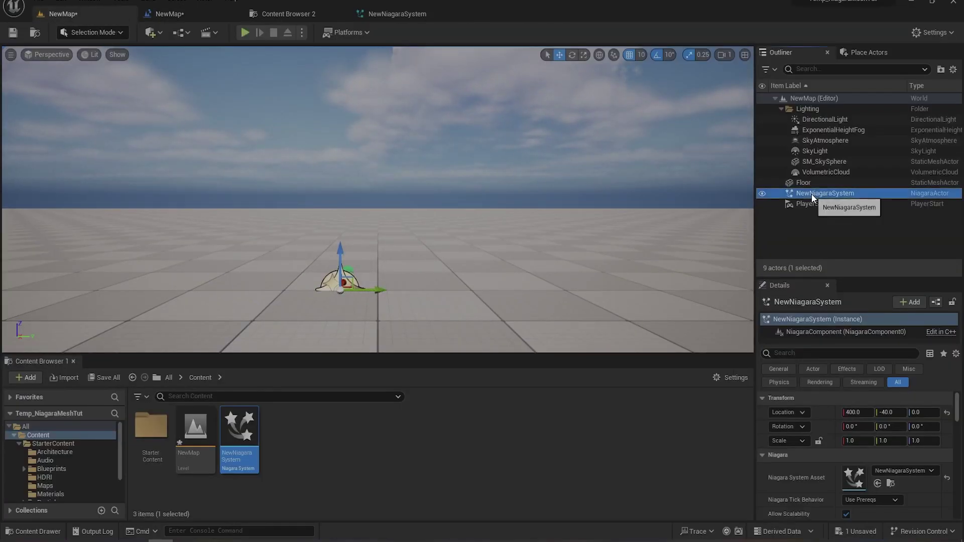
click(199, 14)
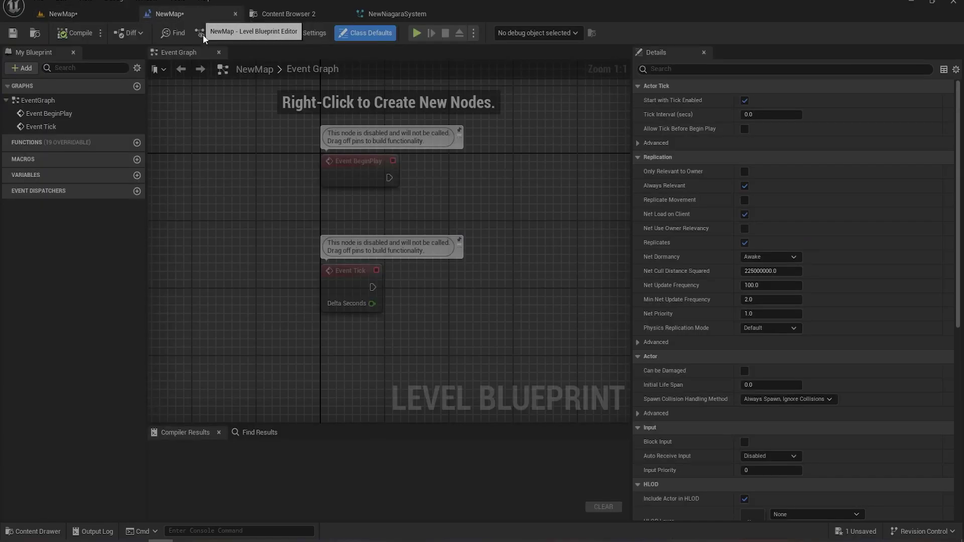
Add a NewNiagaraSystem reference node and search its pin's actions for 'set static'.
right_click(461, 205)
click(495, 259)
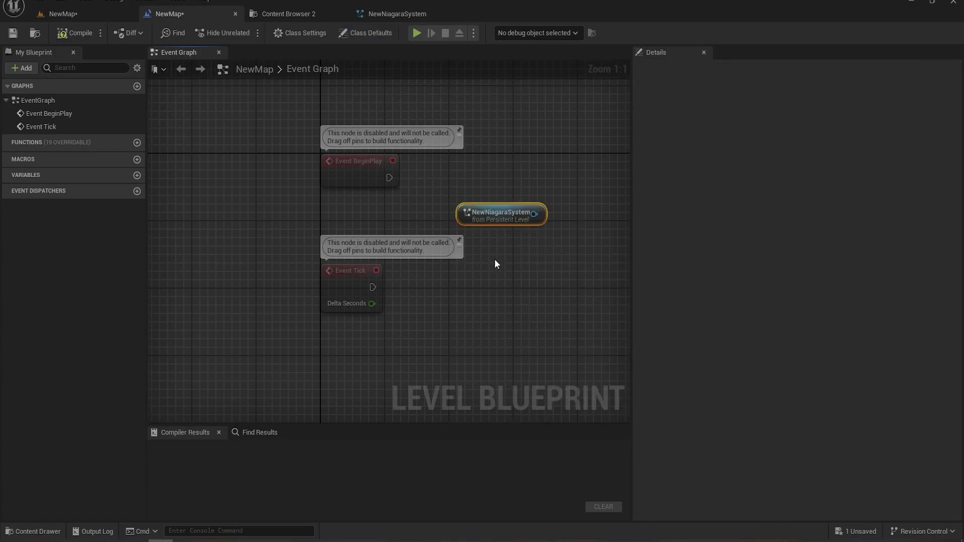
right_drag(481, 184, 383, 218)
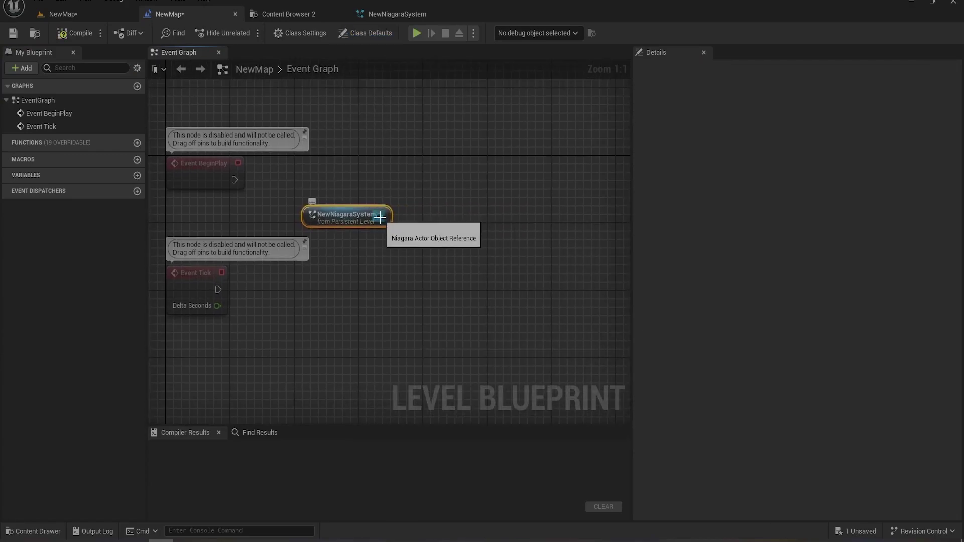
drag(379, 215, 442, 196)
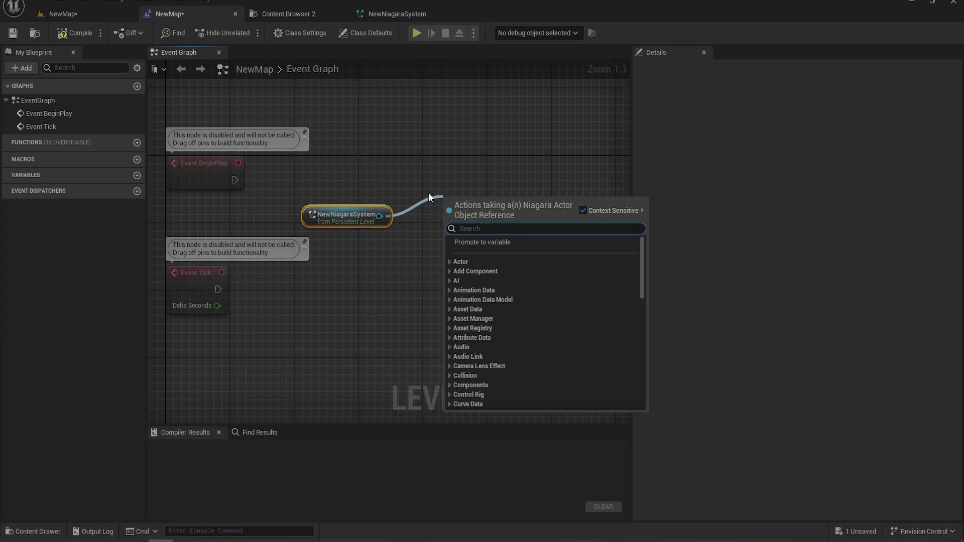
text(s)
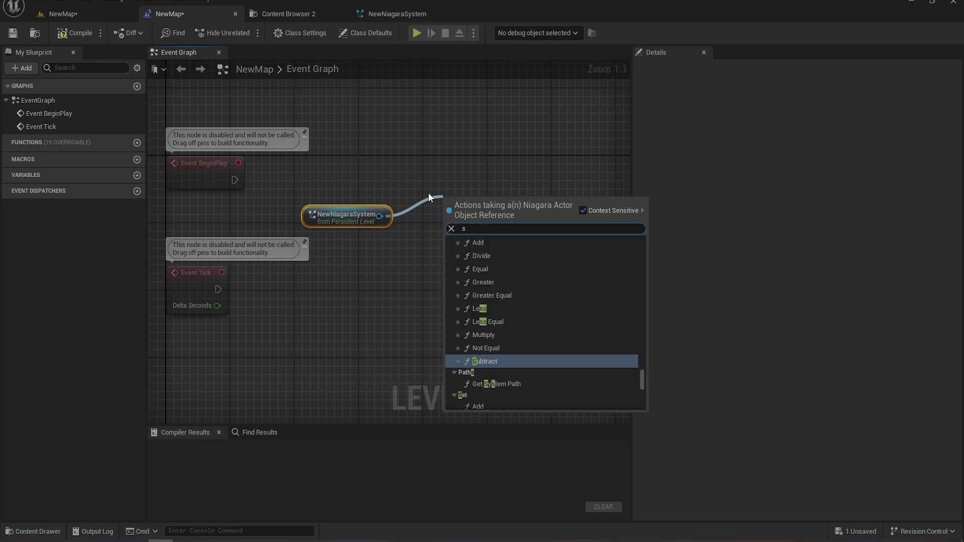
text(et static)
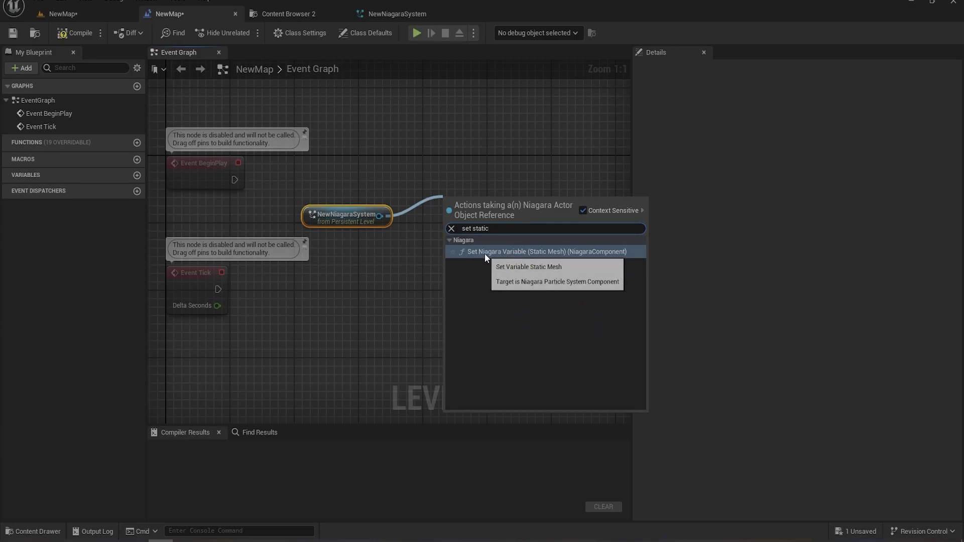
Add a Set Niagara Variable (Static Mesh) node and position it in the graph.
click(518, 249)
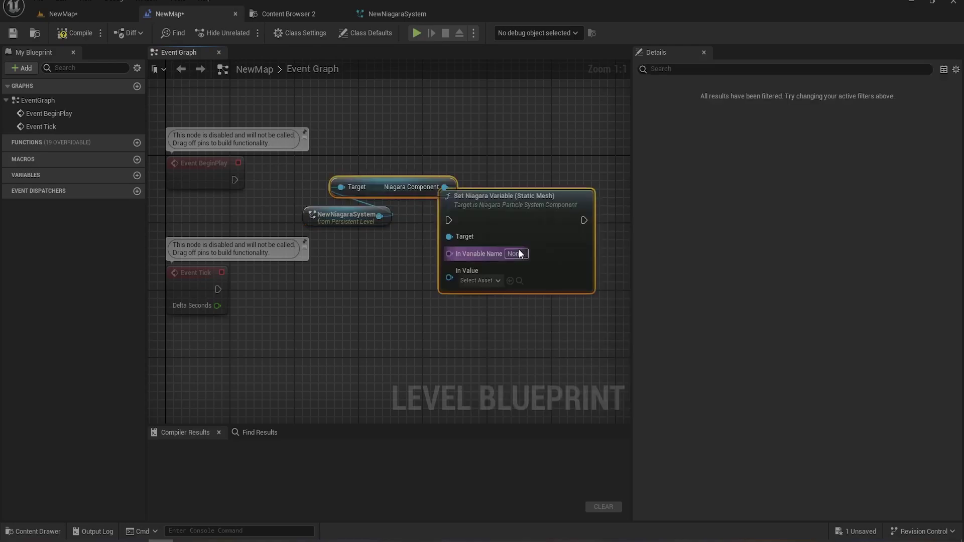
drag(506, 201, 582, 234)
click(581, 234)
right_drag(582, 233, 450, 238)
drag(459, 253, 532, 200)
right_drag(173, 220, 258, 225)
Wire Event BeginPlay's exec pin into the Set node and straighten the wire.
drag(183, 204, 541, 220)
right_drag(347, 173, 413, 166)
key(q)
right_drag(493, 284, 309, 242)
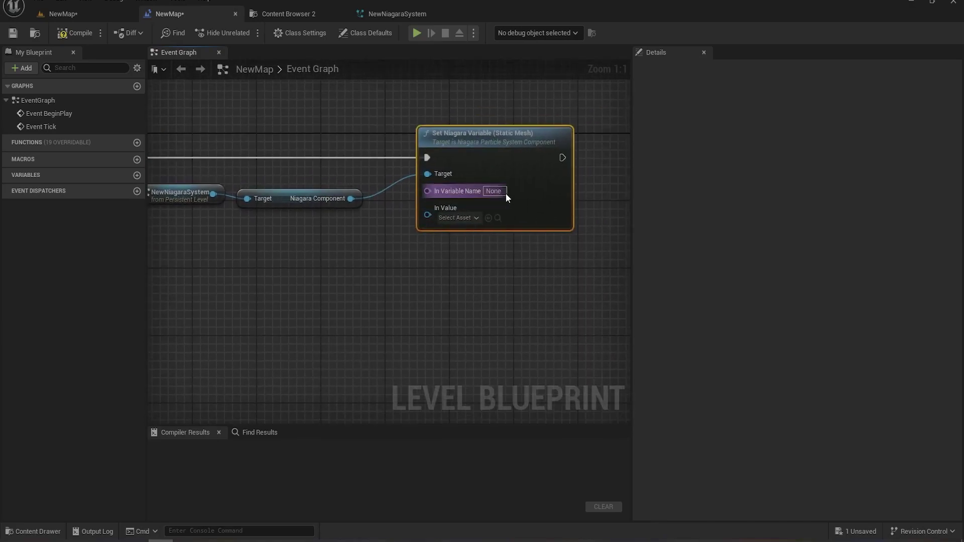
click(390, 15)
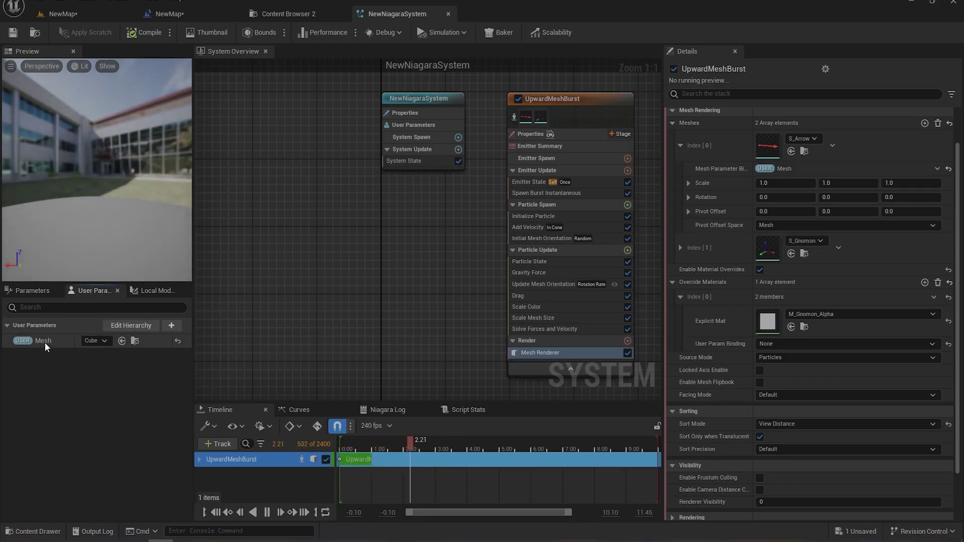
Set the node's In Variable Name to 'Mesh' and In Value to SM_Chair, then compile the Level Blueprint.
click(191, 17)
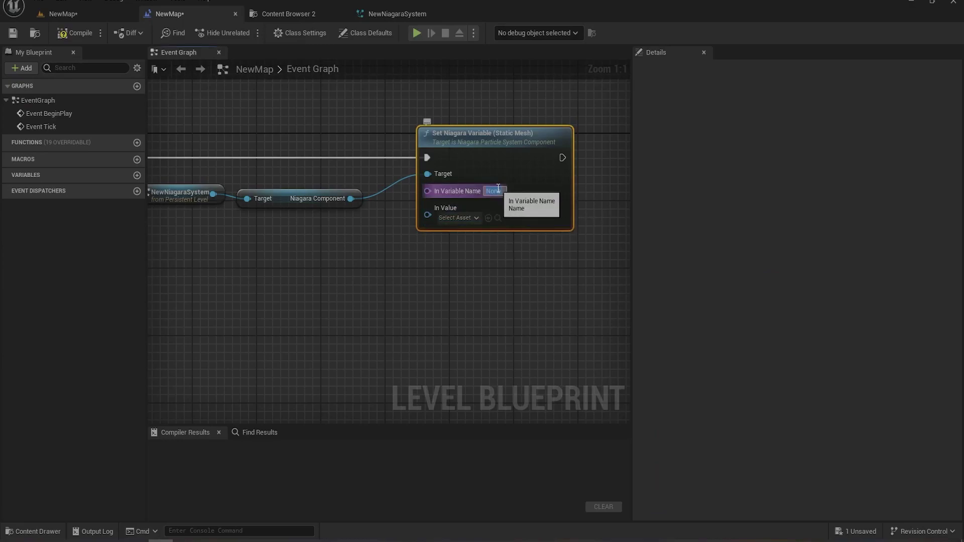
text(Mesh)
click(468, 219)
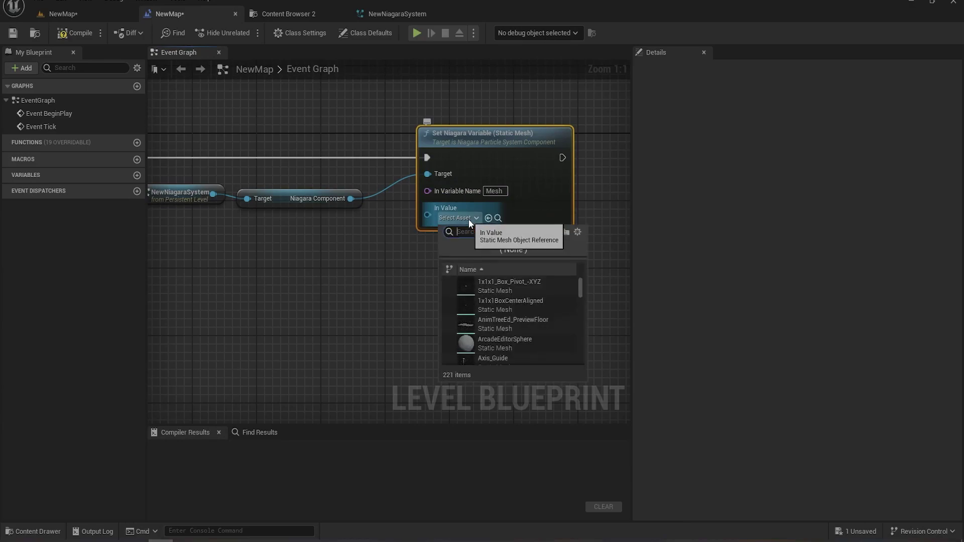
text(chai)
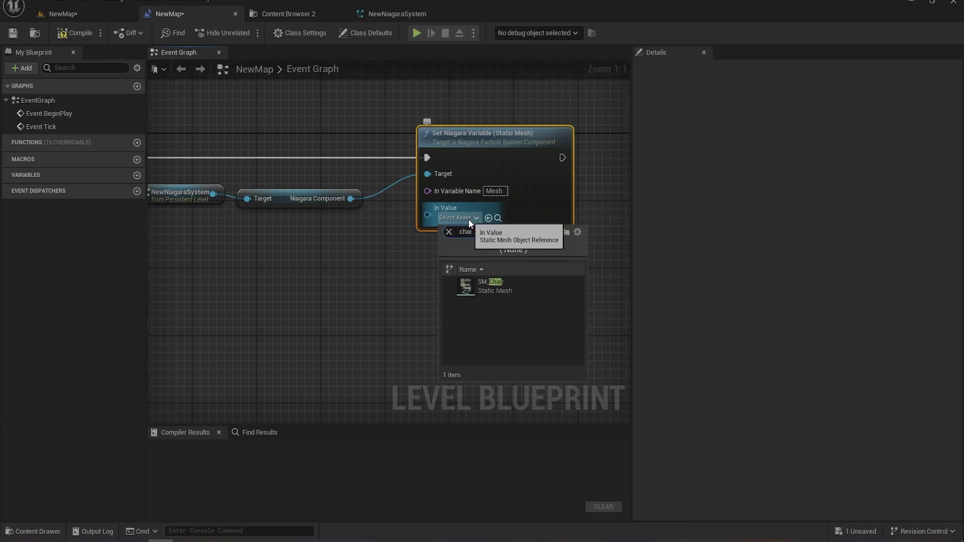
click(490, 286)
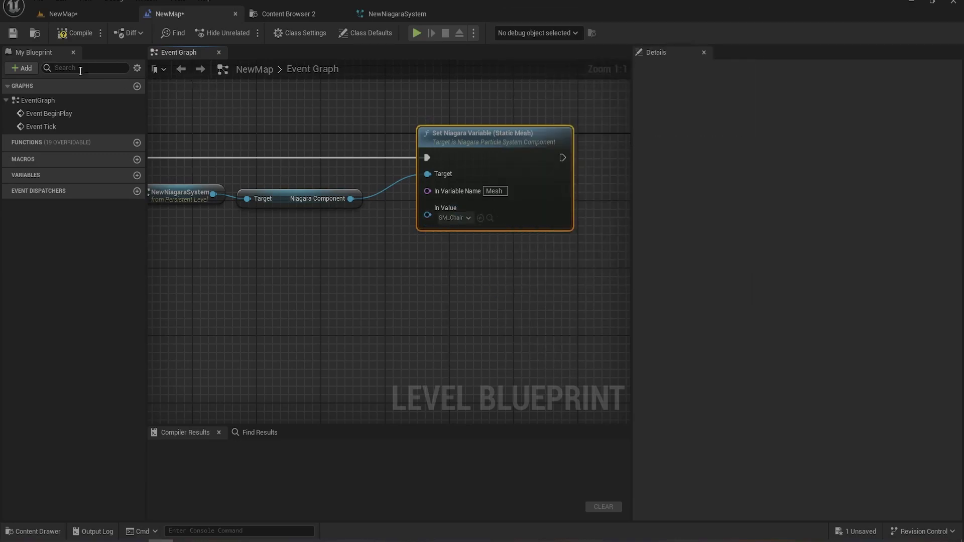
click(71, 36)
click(13, 32)
click(54, 17)
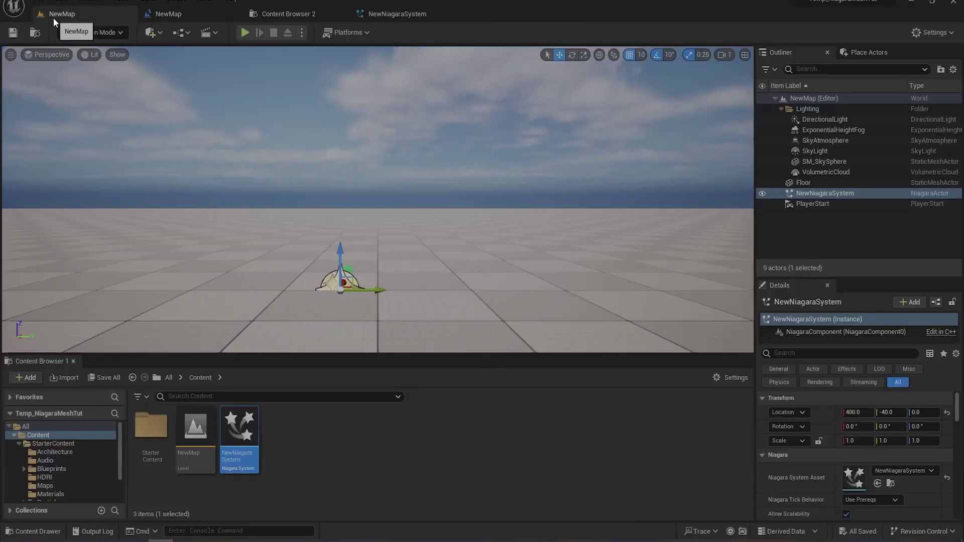
key(f)
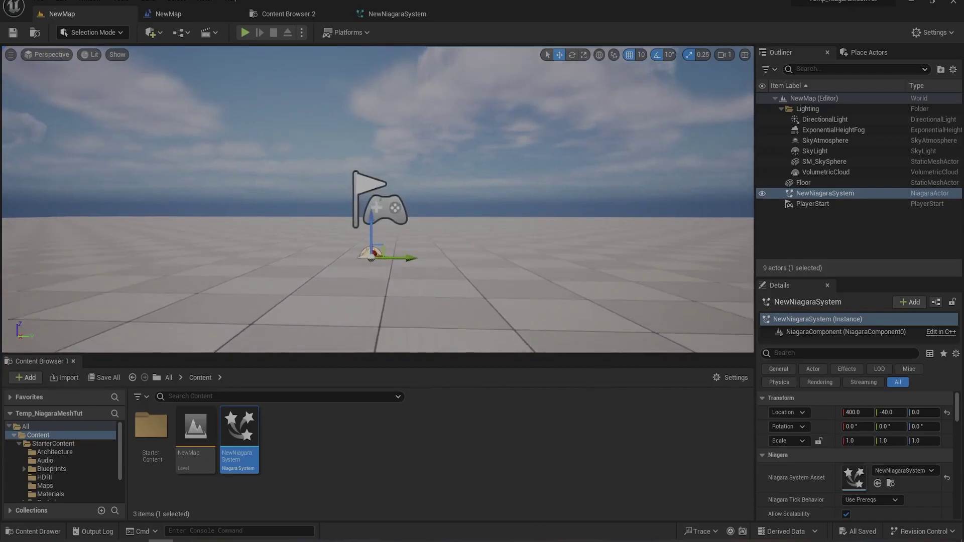
right_drag(378, 201, 318, 208)
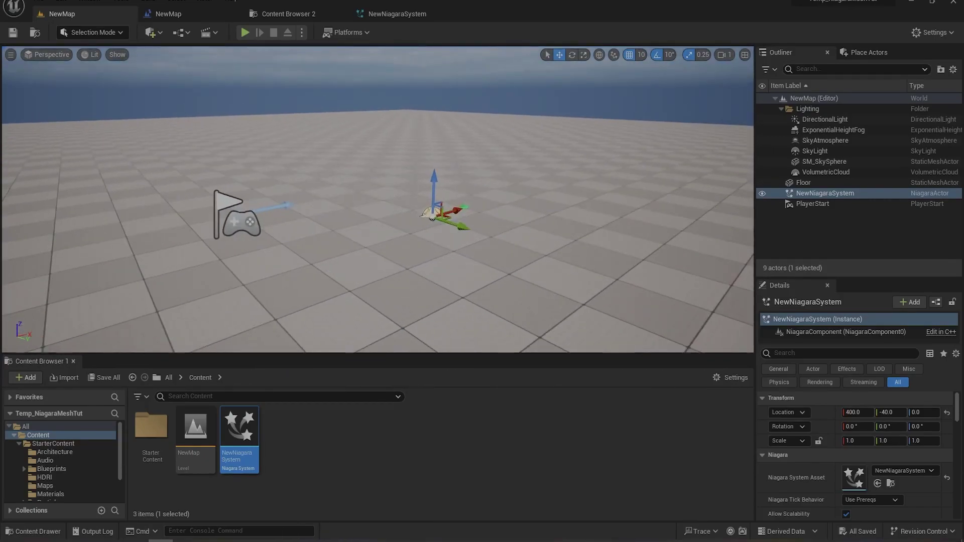
click(245, 32)
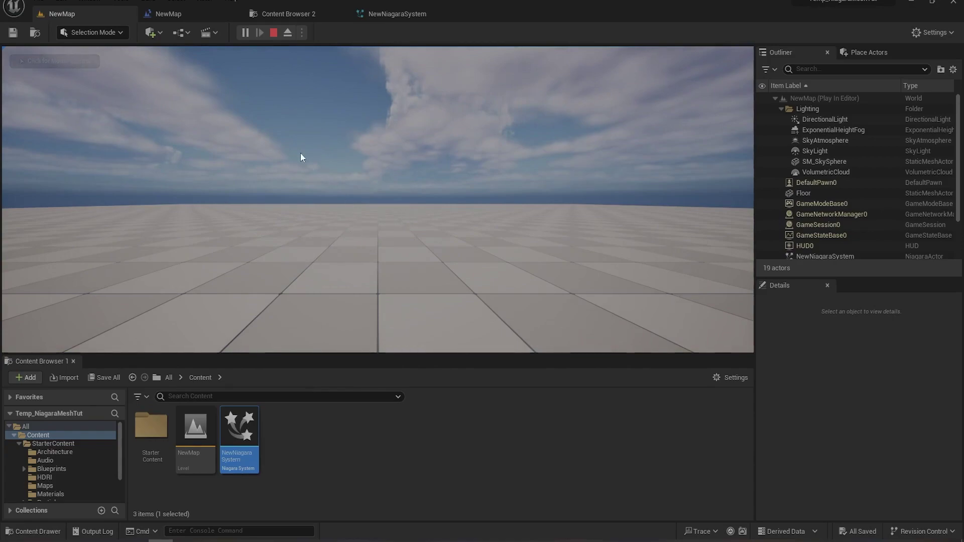
click(273, 33)
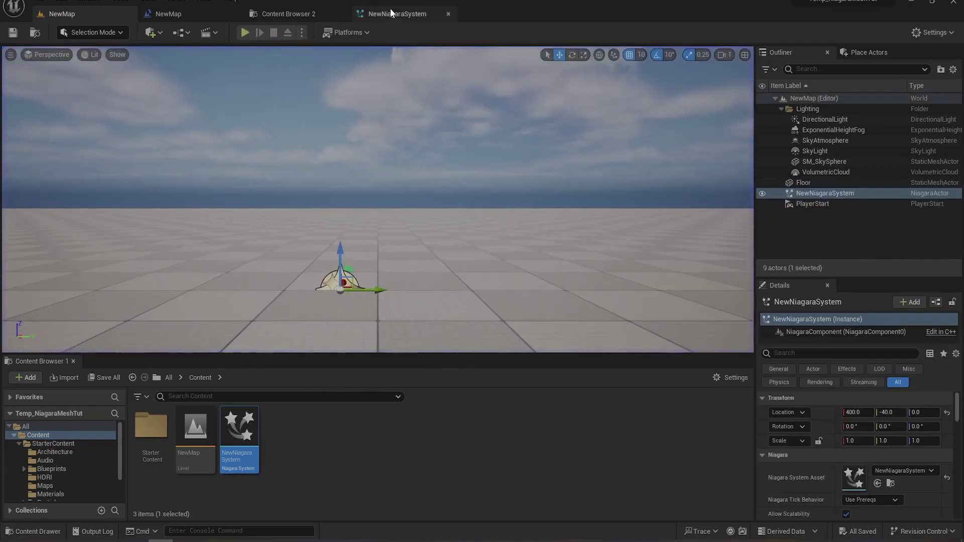